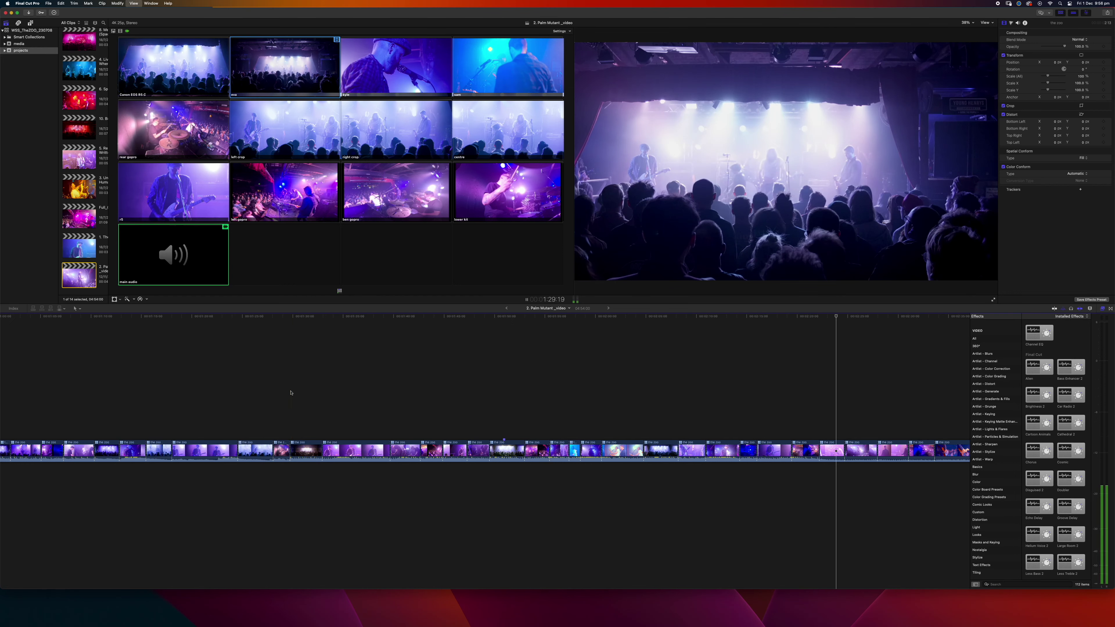
- Play the wide crowd shot from about 1:29 with its Transform animation, and return the playhead to its start
{"action": "key", "text": "space"}
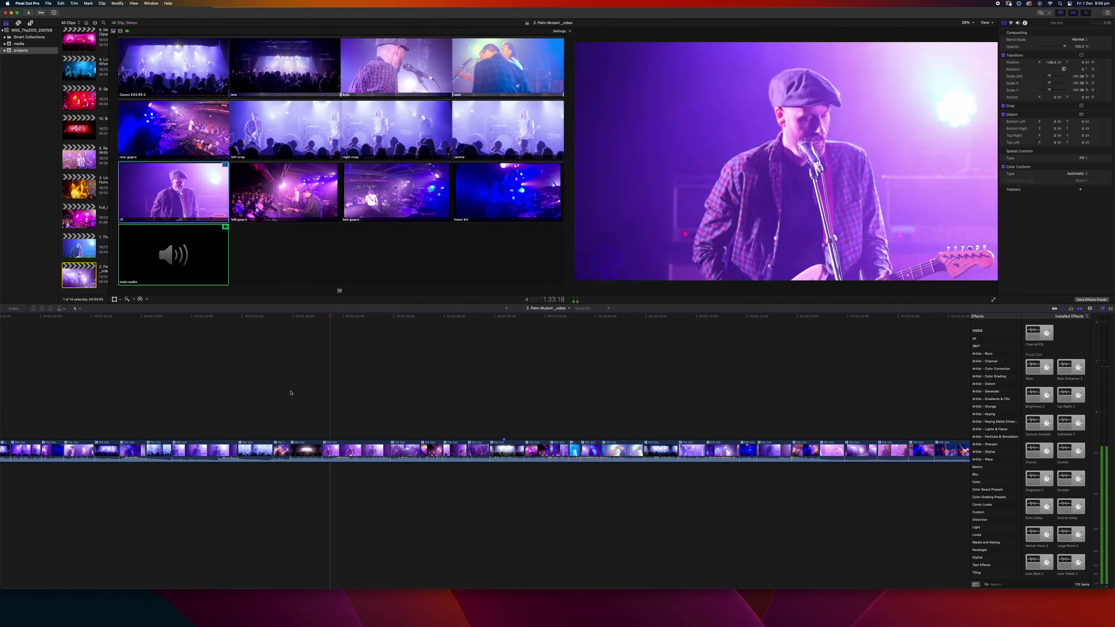
{"action": "key", "text": "space"}
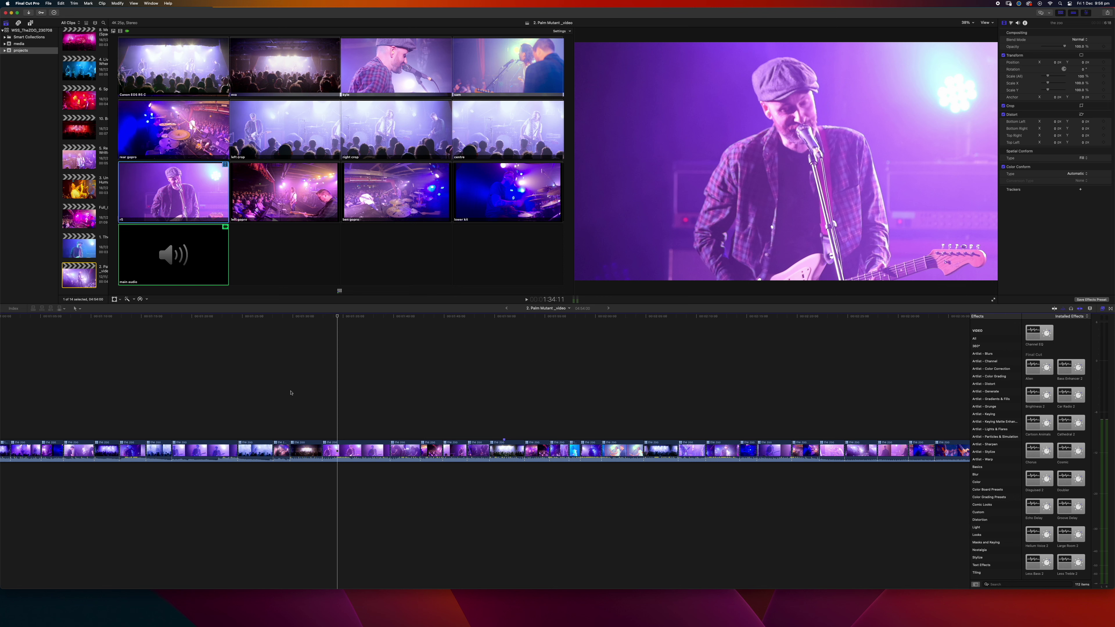
{"action": "left_click", "coordinate": [290, 392]}
- Disable the Transform on the wide crowd shot at 1:29 and play it back without the movement
{"action": "left_click", "coordinate": [293, 450]}
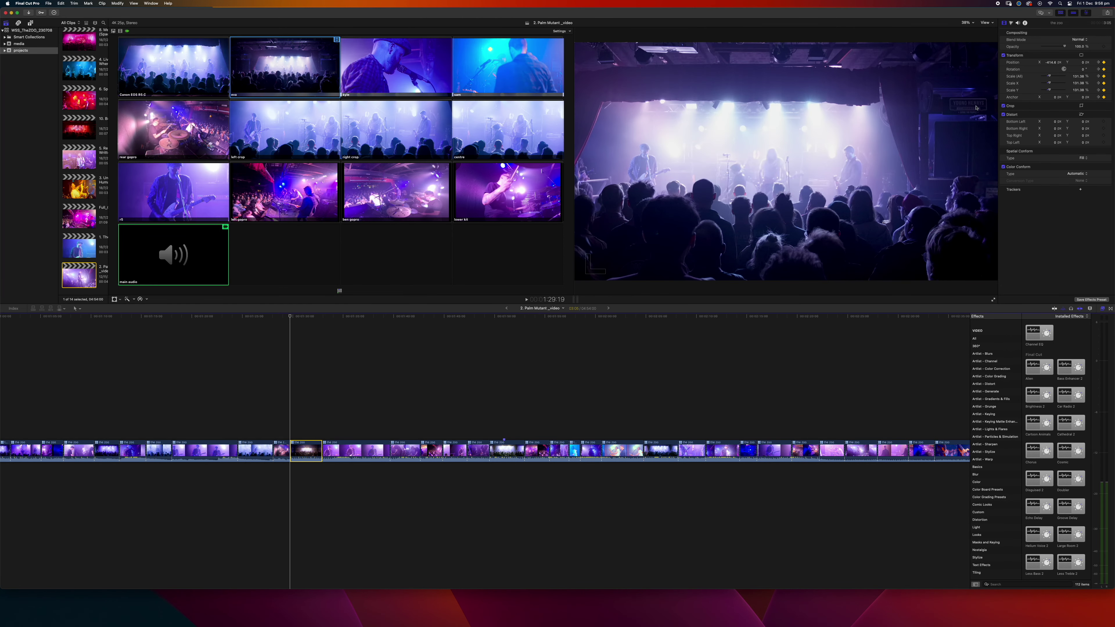
{"action": "left_click", "coordinate": [1003, 55]}
{"action": "key", "text": "space"}
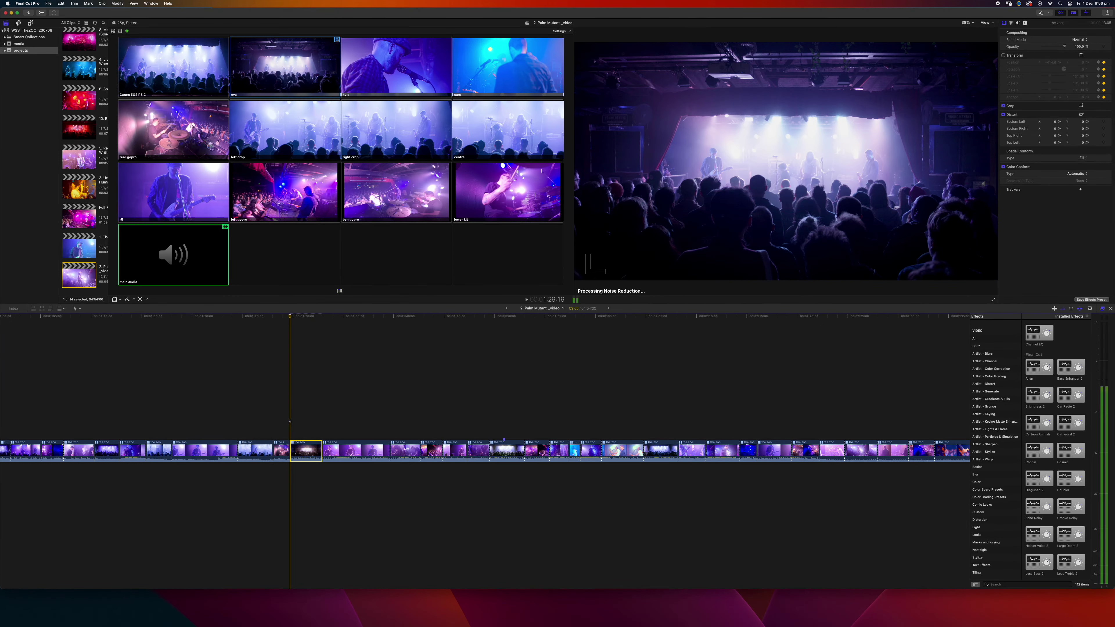
{"action": "key", "text": "space"}
{"action": "key", "text": "space"}
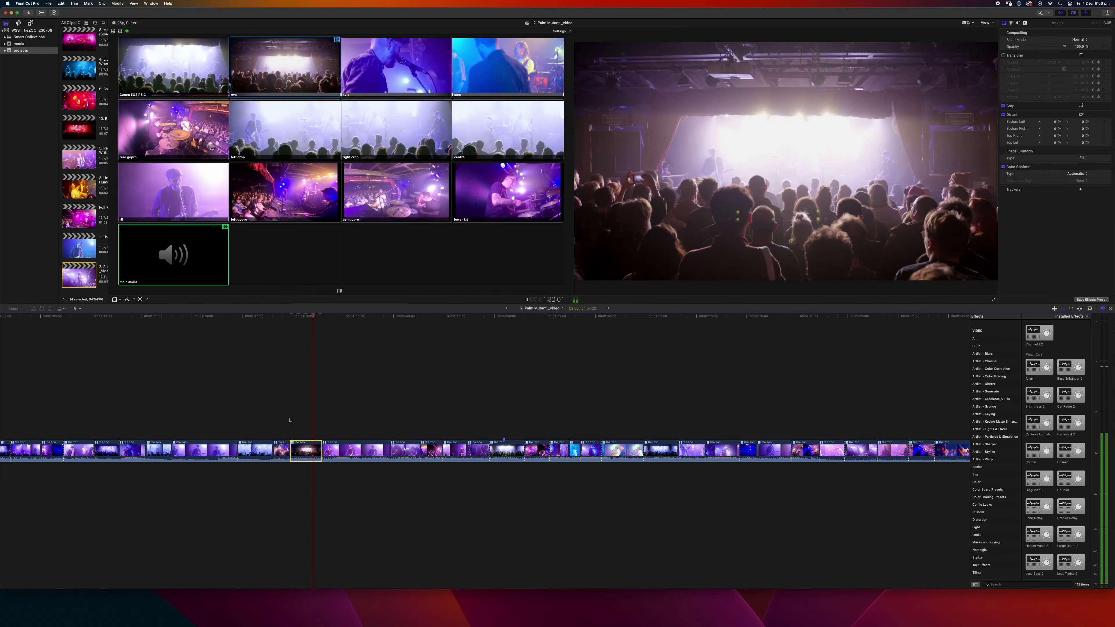
- Replay the wide crowd shot from just before 1:29 with its Transform animation enabled
{"action": "left_click", "coordinate": [290, 420]}
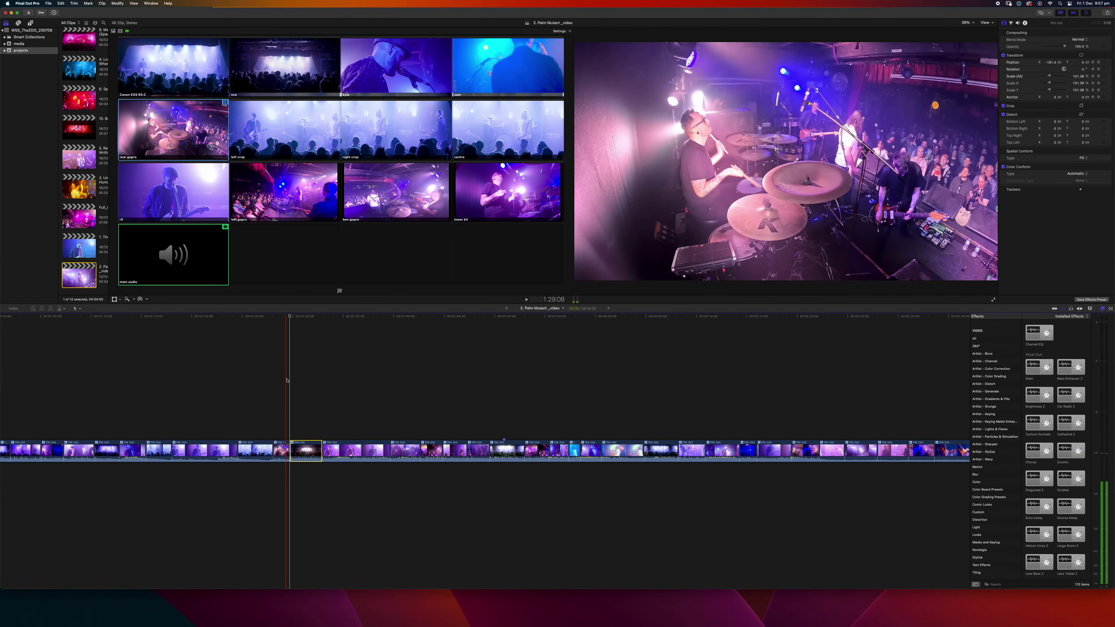
{"action": "key", "text": "space"}
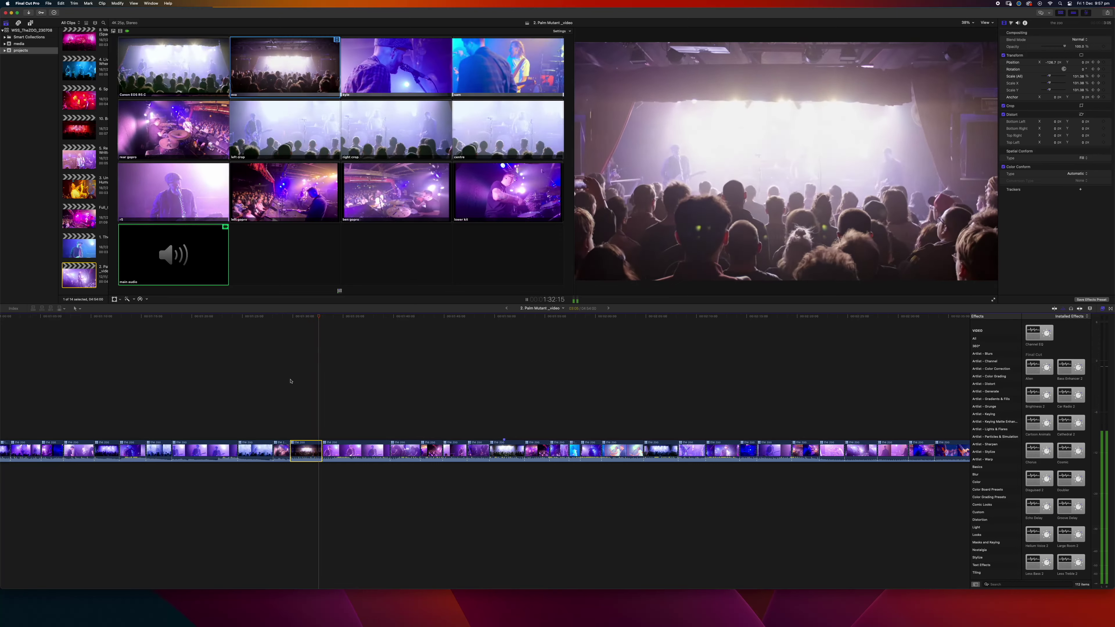
{"action": "key", "text": "9"}
{"action": "key", "text": "space"}
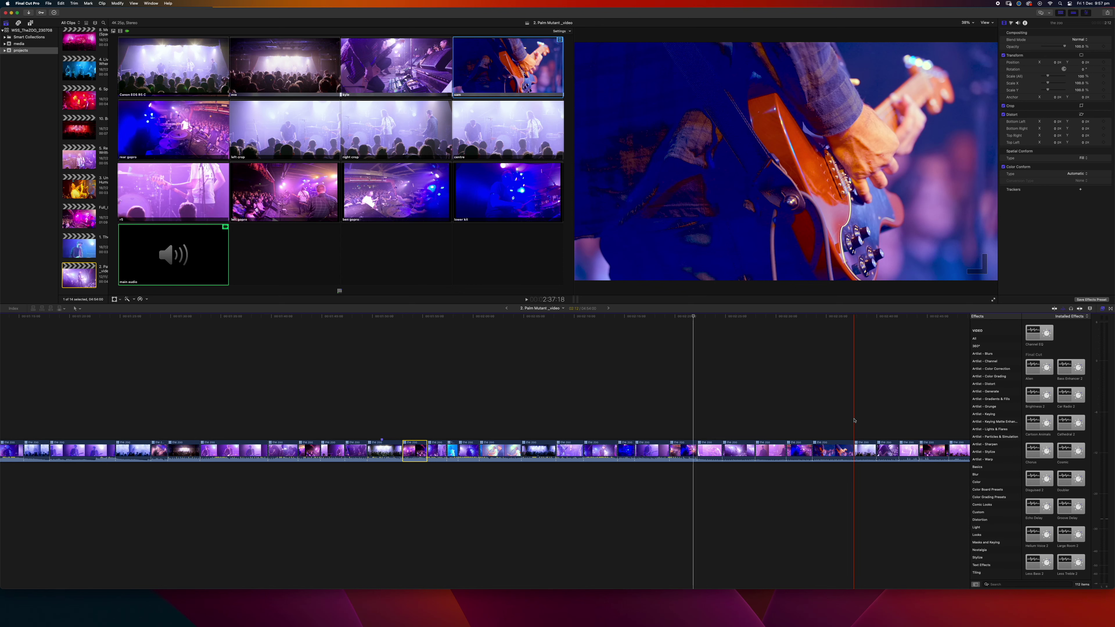
- Play the left crop shot near 2:38 with its Handheld effect, select that clip and return to its first frames
{"action": "key", "text": "space"}
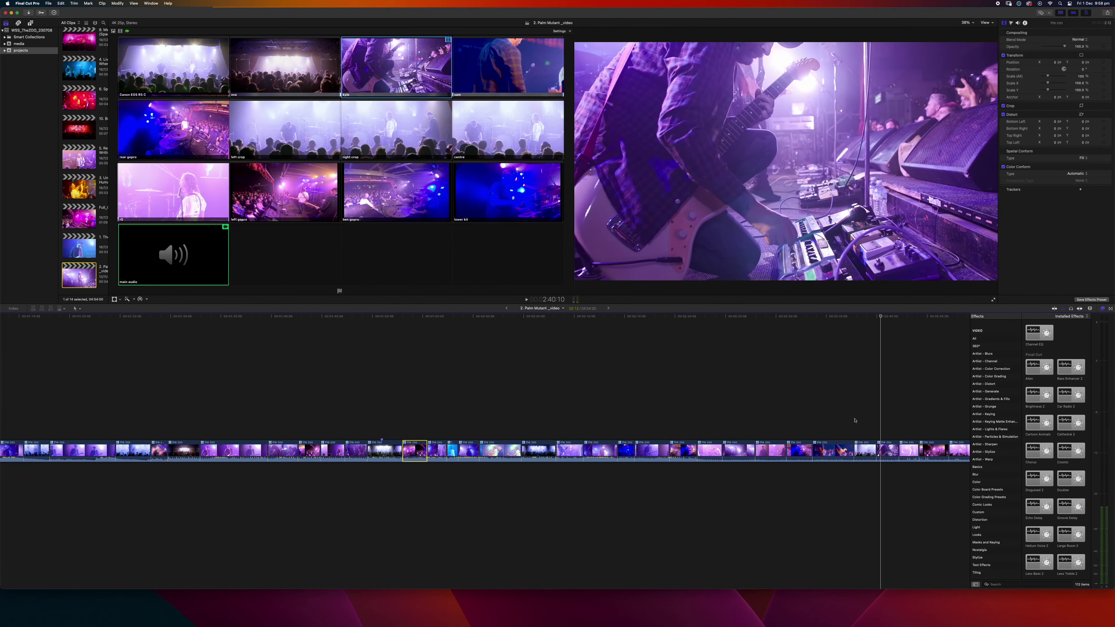
{"action": "left_click", "coordinate": [863, 451]}
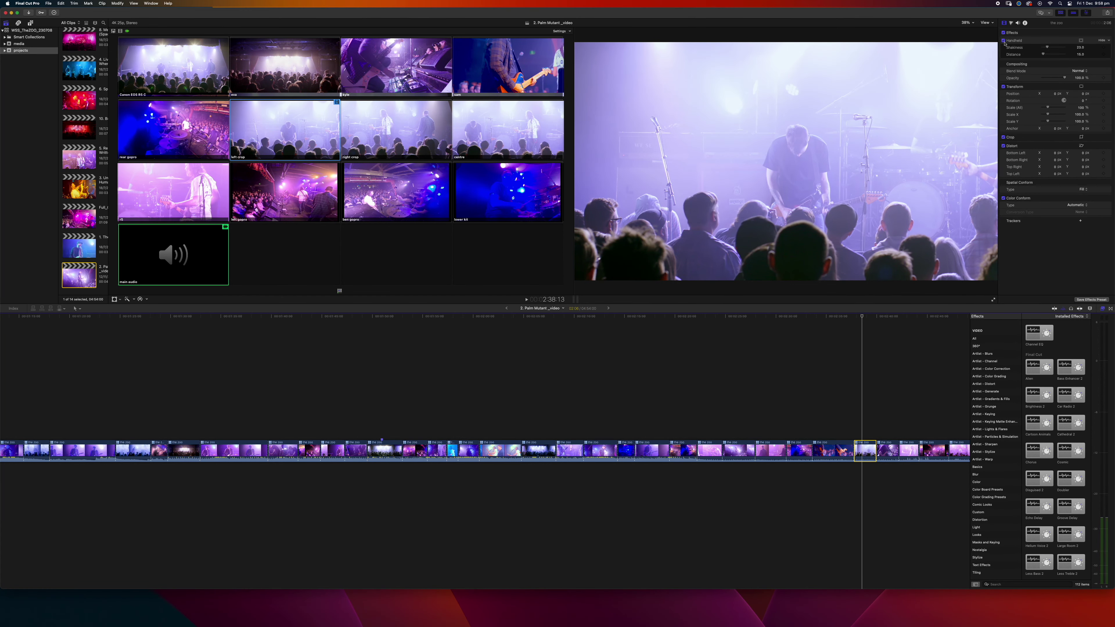
{"action": "key", "text": "Left"}
{"action": "key", "text": "Left"}
{"action": "key", "text": "Left"}
{"action": "key", "text": "Left"}
{"action": "key", "text": "Left"}
{"action": "key", "text": "Left"}
{"action": "key", "text": "Left"}
{"action": "key", "text": "Left"}
{"action": "key", "text": "Left"}
{"action": "key", "text": "Left"}
{"action": "key", "text": "Left"}
{"action": "key", "text": "Left"}
{"action": "key", "text": "Left"}
{"action": "key", "text": "Left"}
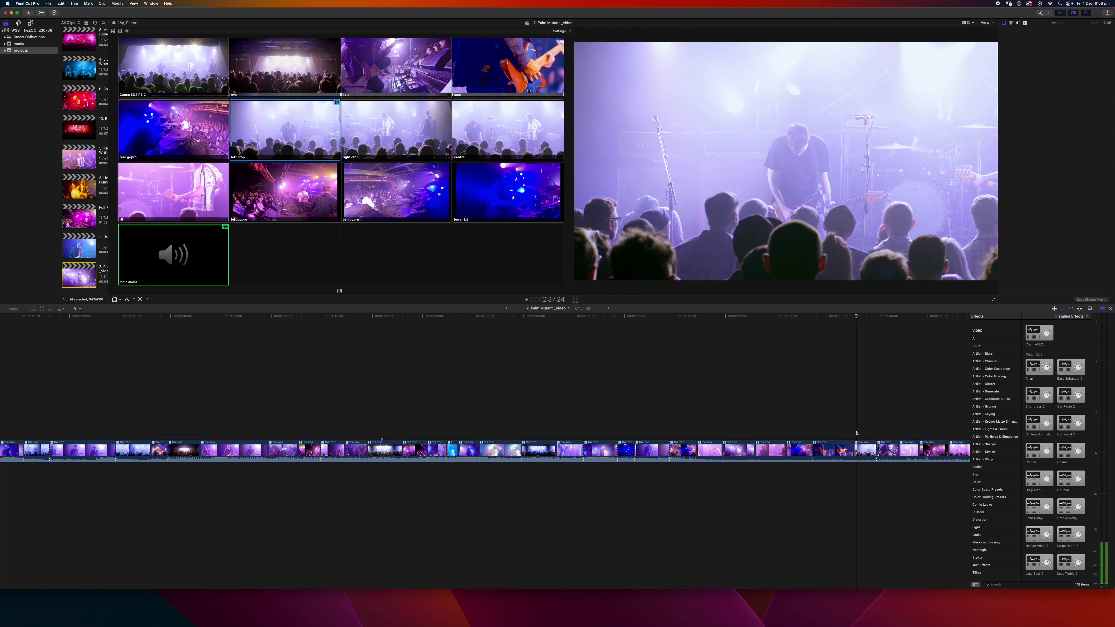
- Compare playback of the left crop shot near 2:38 with the Handheld effect disabled and re-enabled
{"action": "left_click", "coordinate": [1003, 40]}
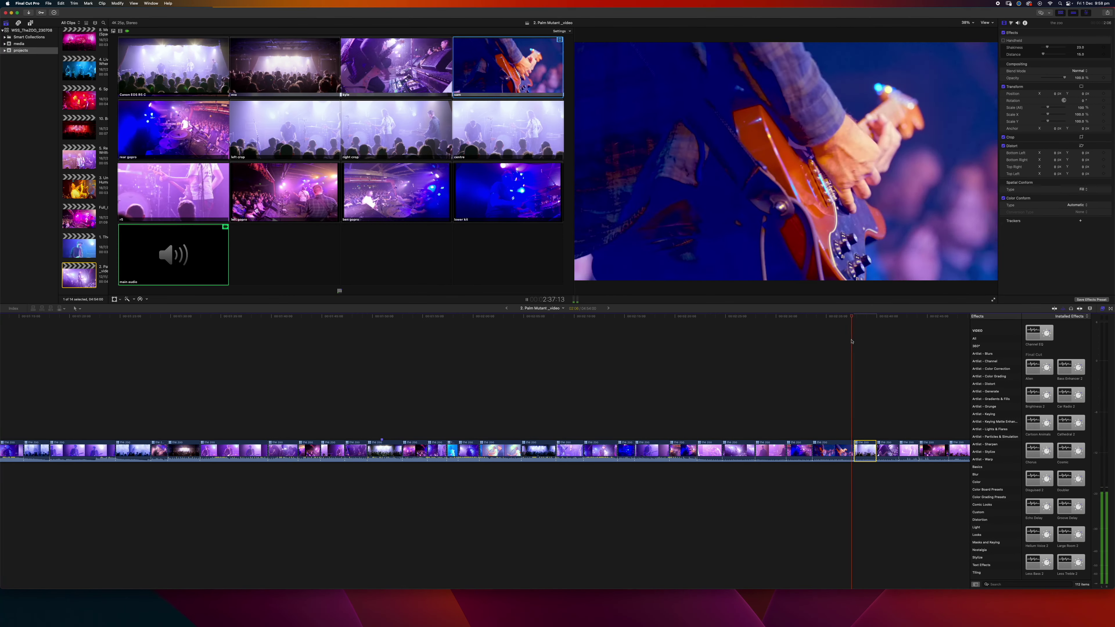
{"action": "key", "text": "space"}
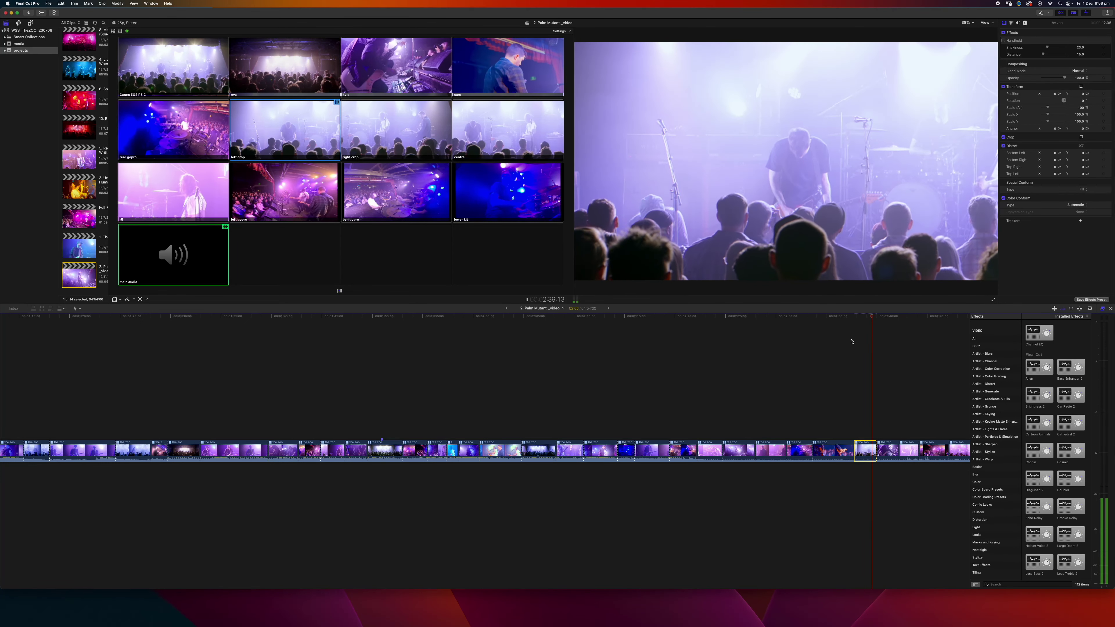
{"action": "left_click", "coordinate": [1003, 40]}
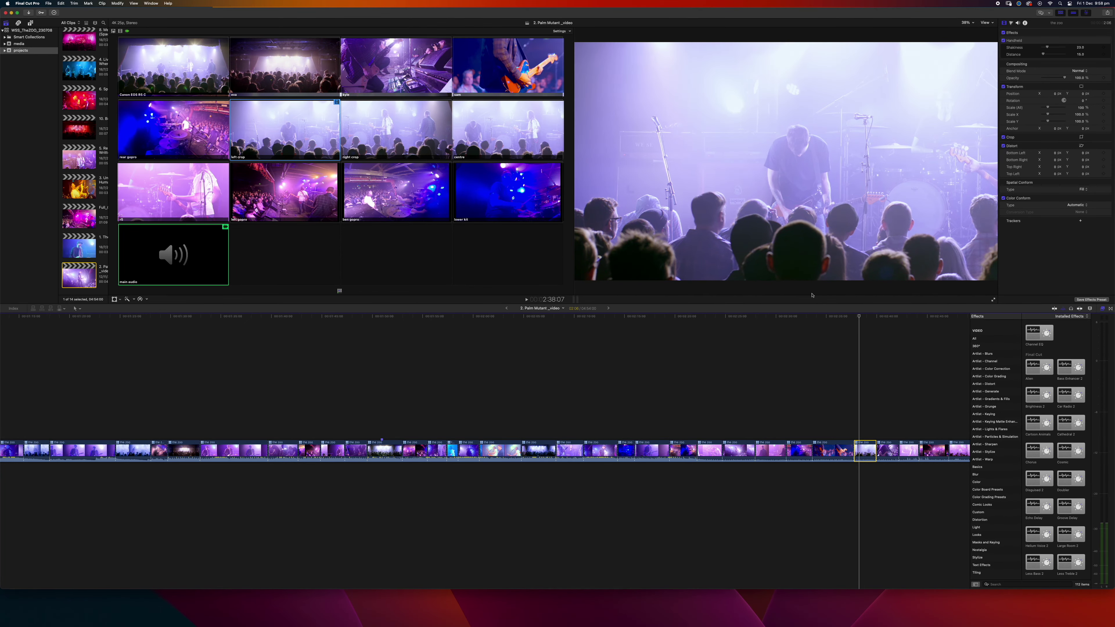
{"action": "key", "text": "space"}
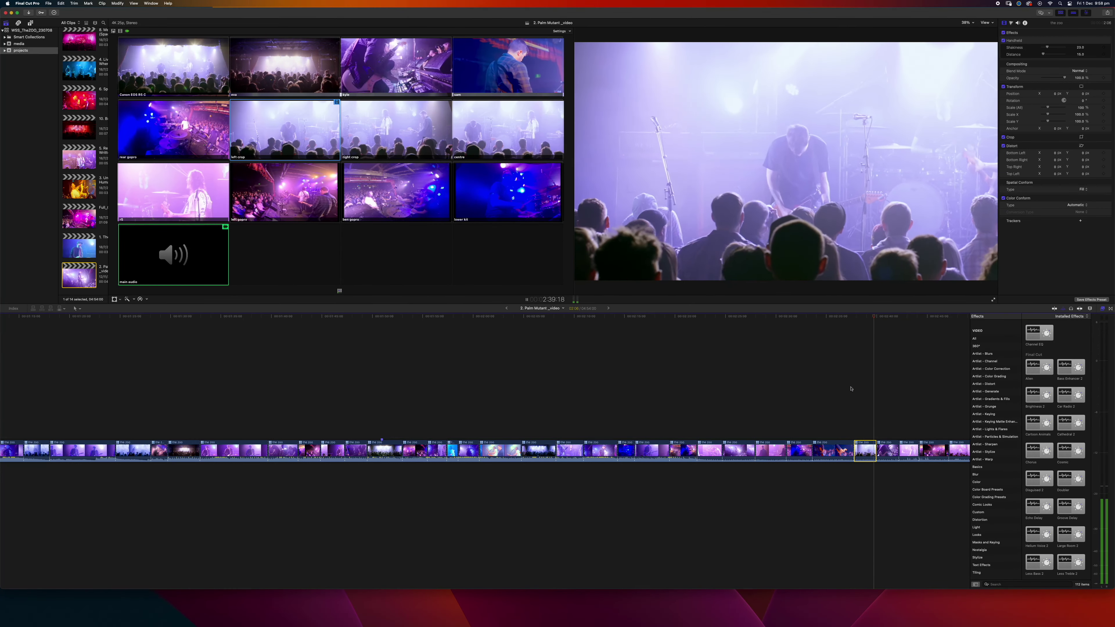
{"action": "key", "text": "3"}
{"action": "key", "text": "space"}
- Play the sequence from about 20 seconds to review the movement on the right crop shot
{"action": "scroll", "coordinate": [850, 389], "scroll_direction": "right", "scroll_amount": 3}
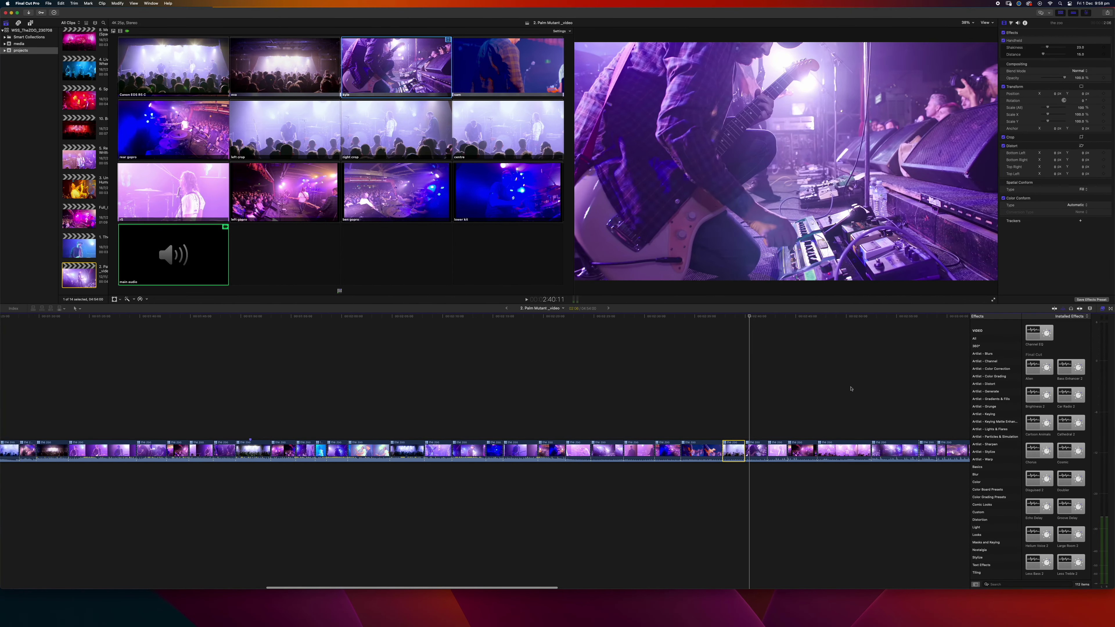
{"action": "scroll", "coordinate": [850, 388], "scroll_direction": "left", "scroll_amount": 15}
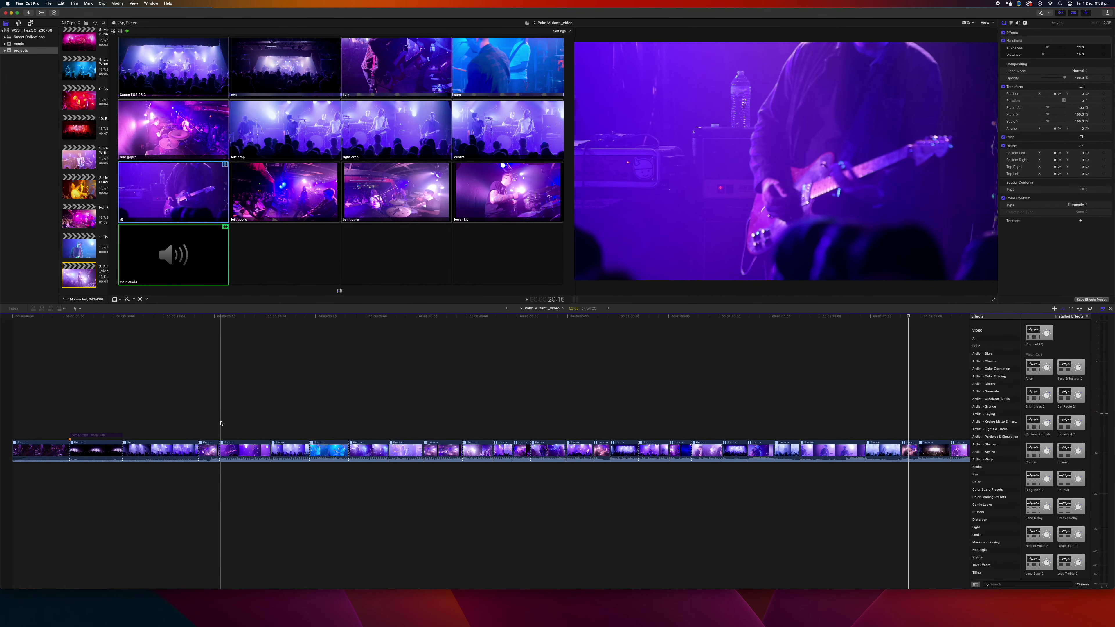
{"action": "key", "text": "space"}
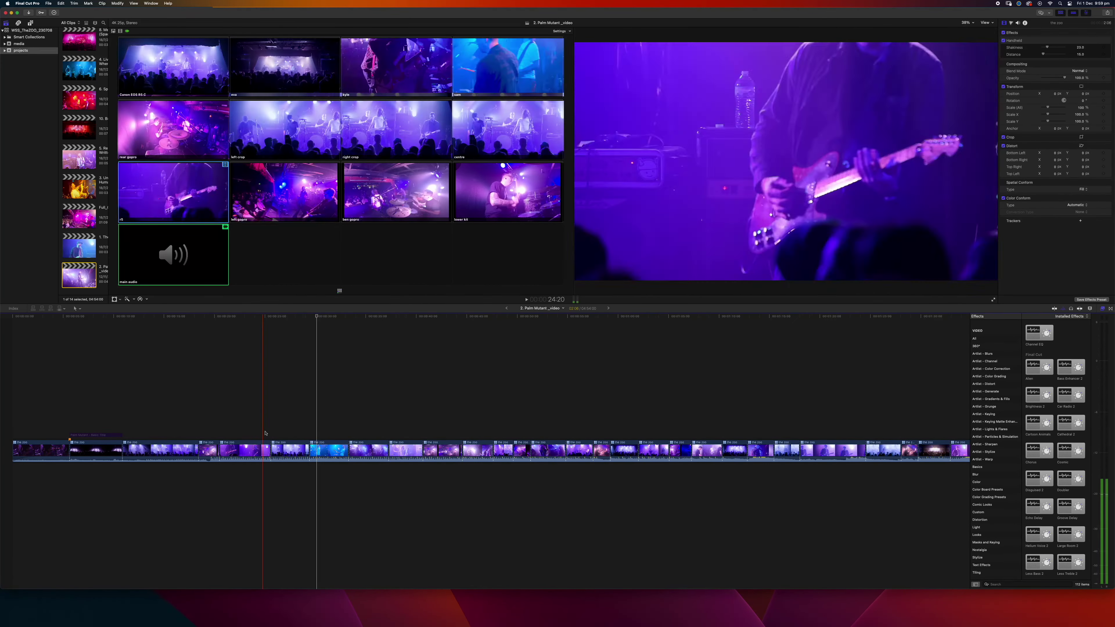
- Select the right crop shot at about 25 seconds and preview it with its Transform animation disabled
{"action": "left_click", "coordinate": [272, 450]}
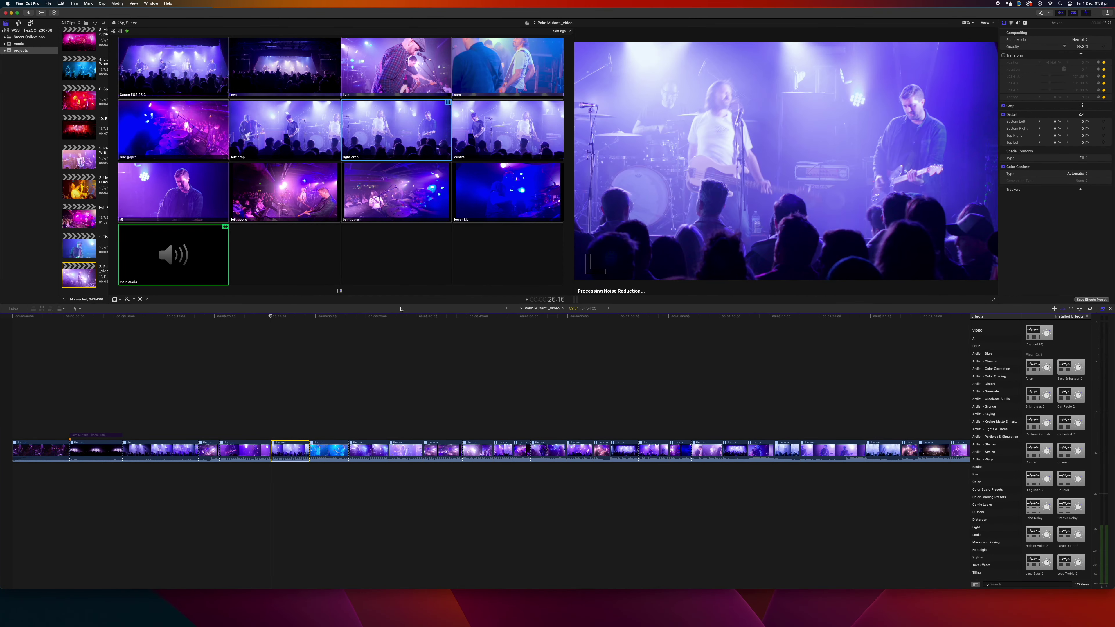
{"action": "key", "text": "space"}
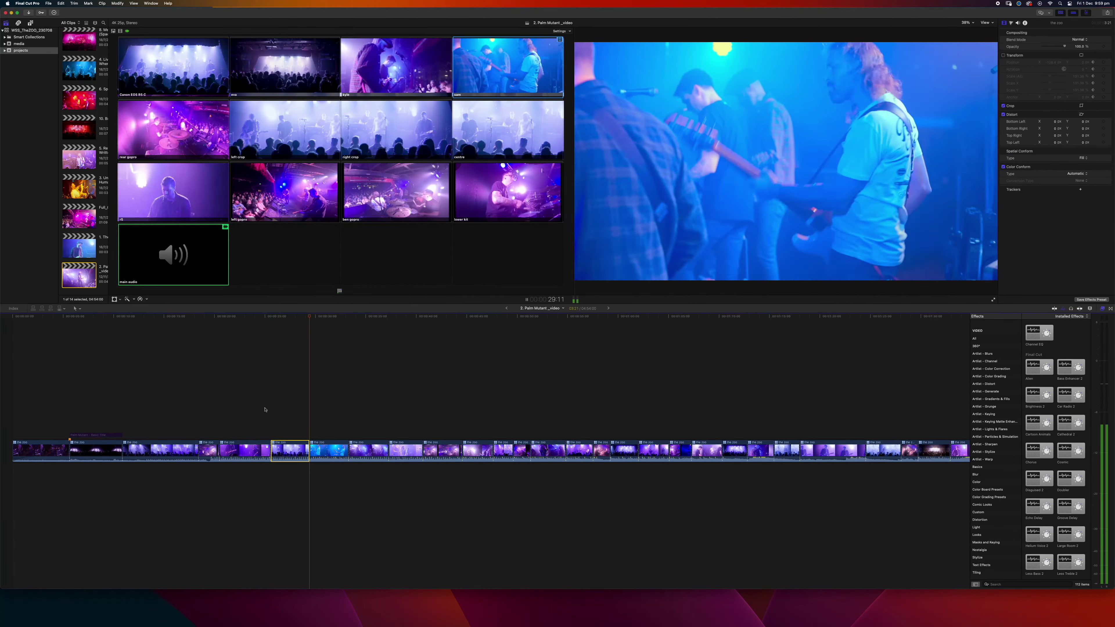
{"action": "key", "text": "space"}
{"action": "left_click", "coordinate": [286, 451]}
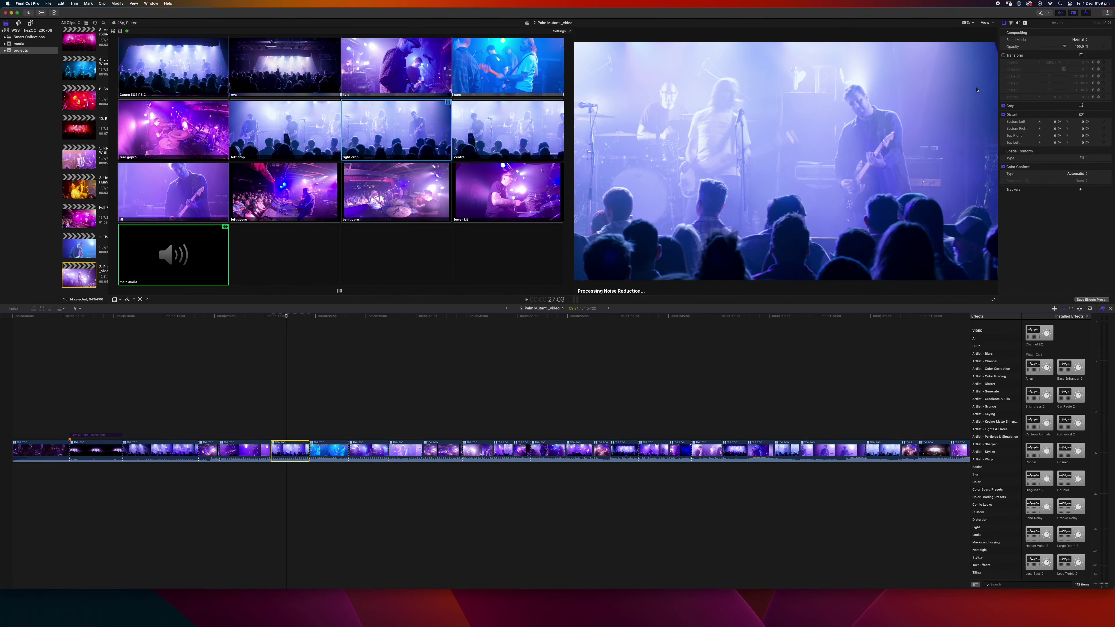
{"action": "key", "text": "space"}
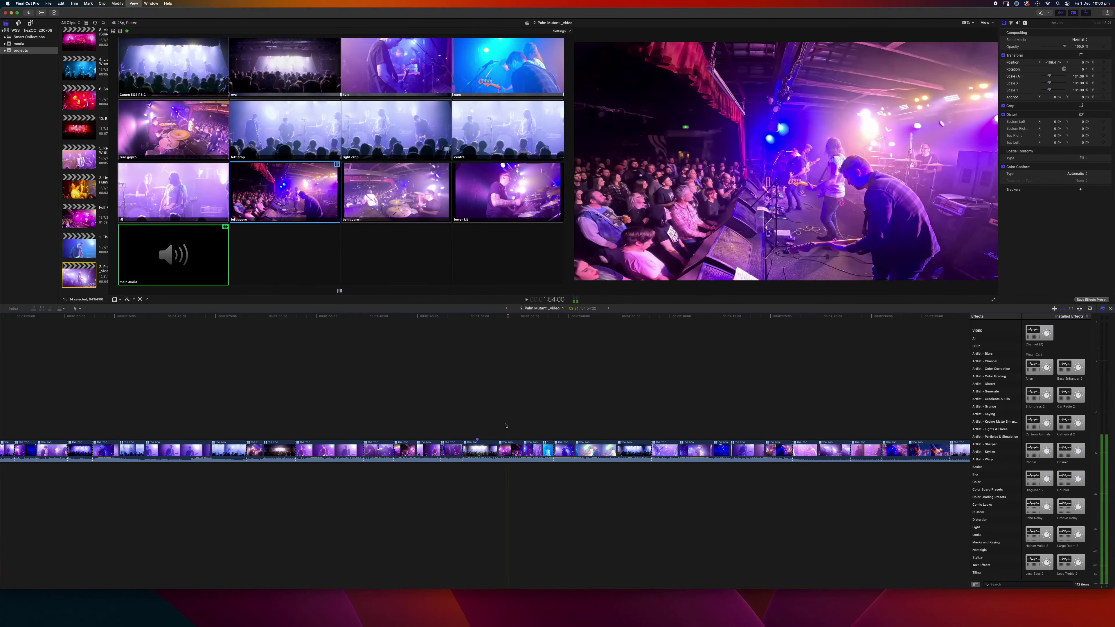
- Apply the custom right-to-left slide preset to the left gopro clip at about 1:53
{"action": "left_click", "coordinate": [507, 452]}
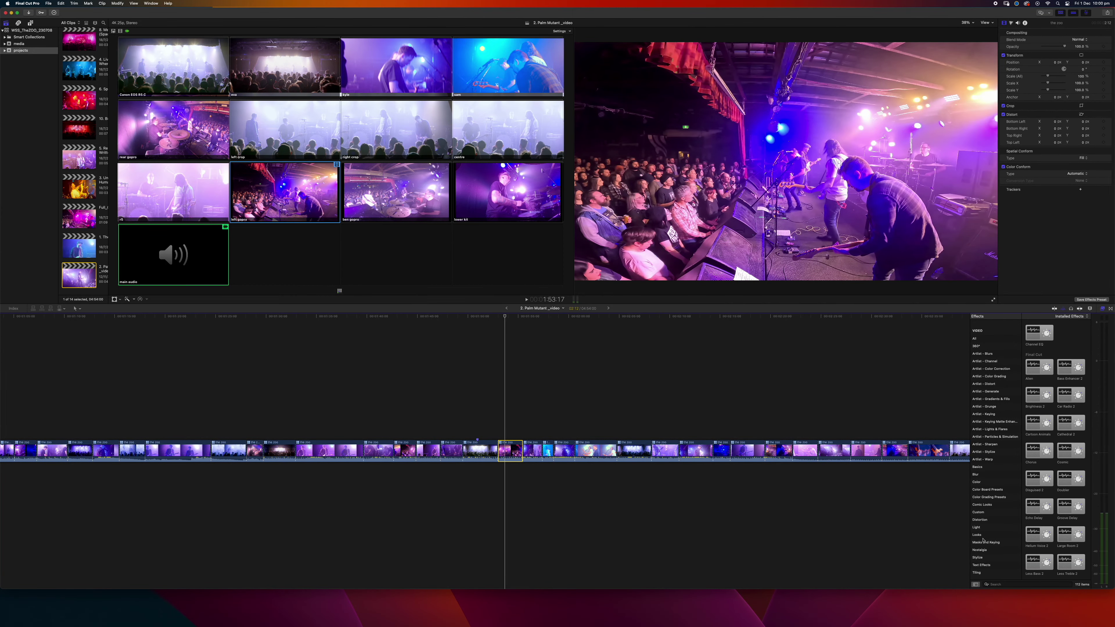
{"action": "left_click", "coordinate": [987, 513]}
{"action": "left_click_drag", "start_coordinate": [1039, 416], "coordinate": [502, 454]}
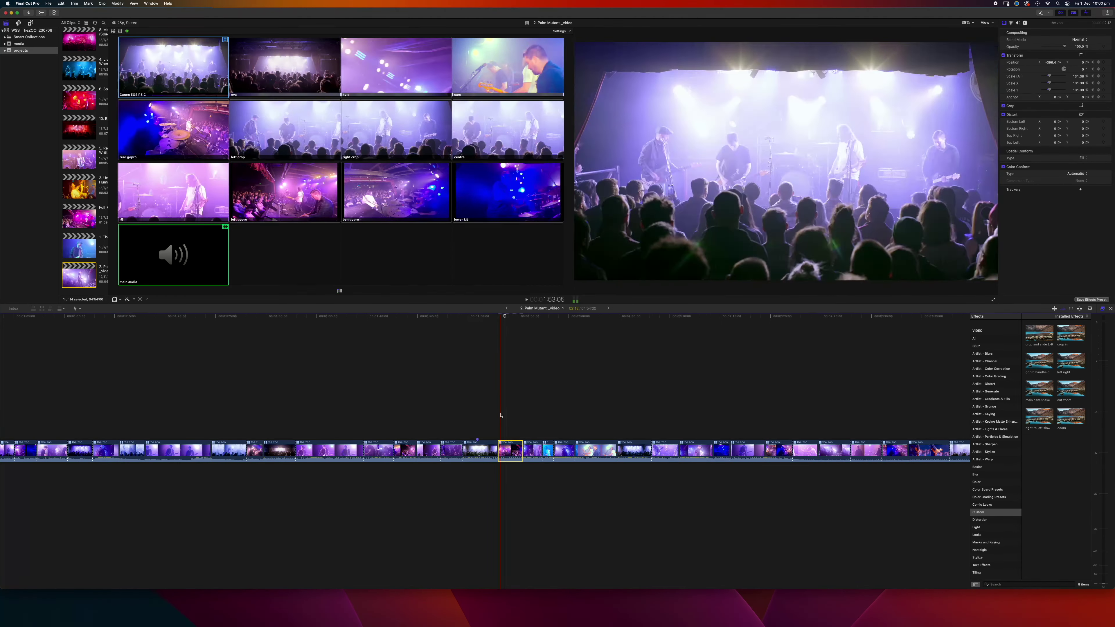
- Play through the left gopro clip at 1:53 twice to review its new slide movement
{"action": "key", "text": "space"}
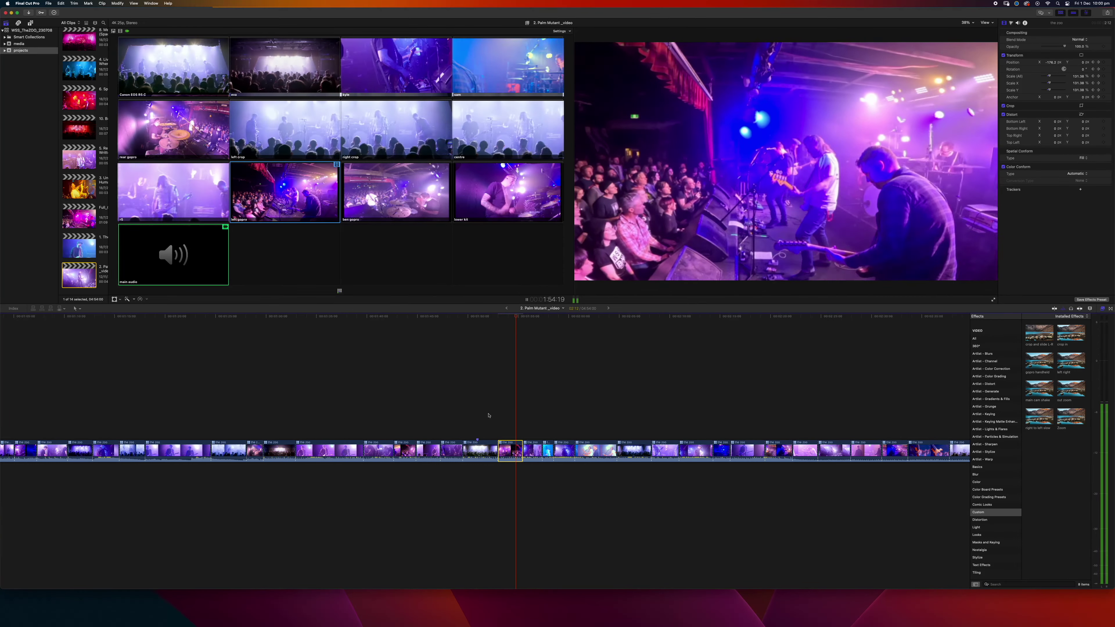
{"action": "key", "text": "space"}
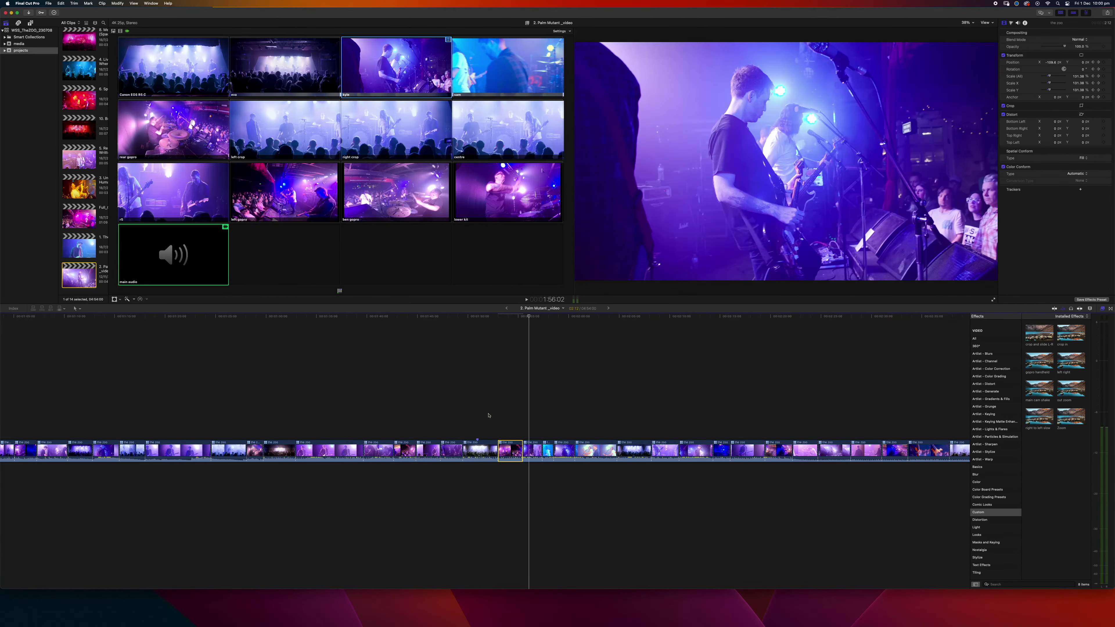
{"action": "key", "text": "space"}
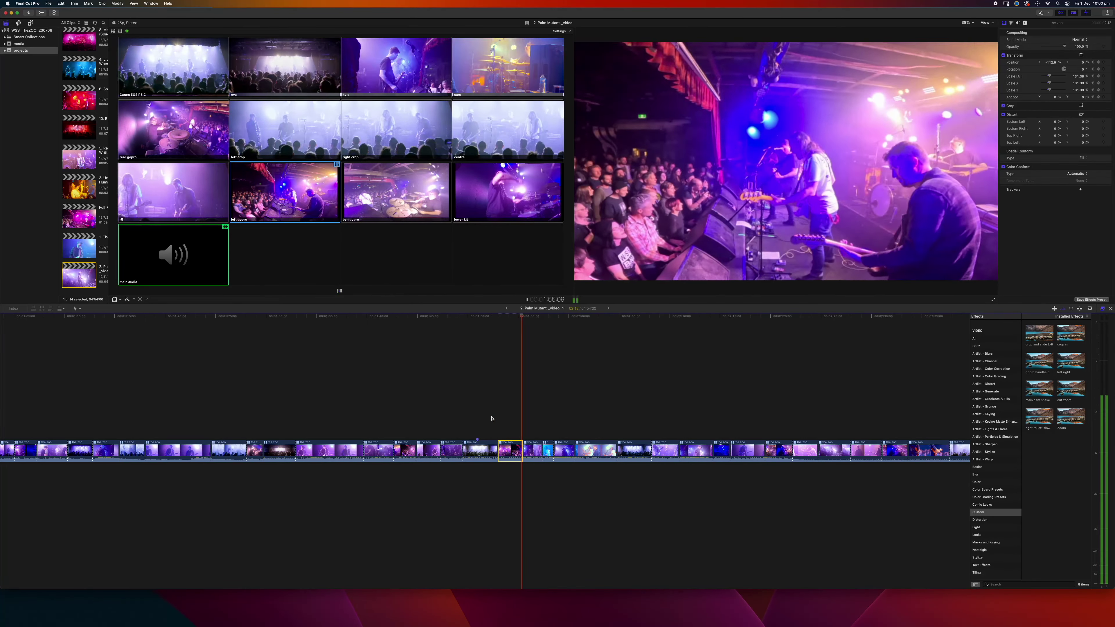
{"action": "key", "text": "space"}
- Play the left gopro clip from just before its cut with its Transform disabled for comparison
{"action": "left_click", "coordinate": [506, 427]}
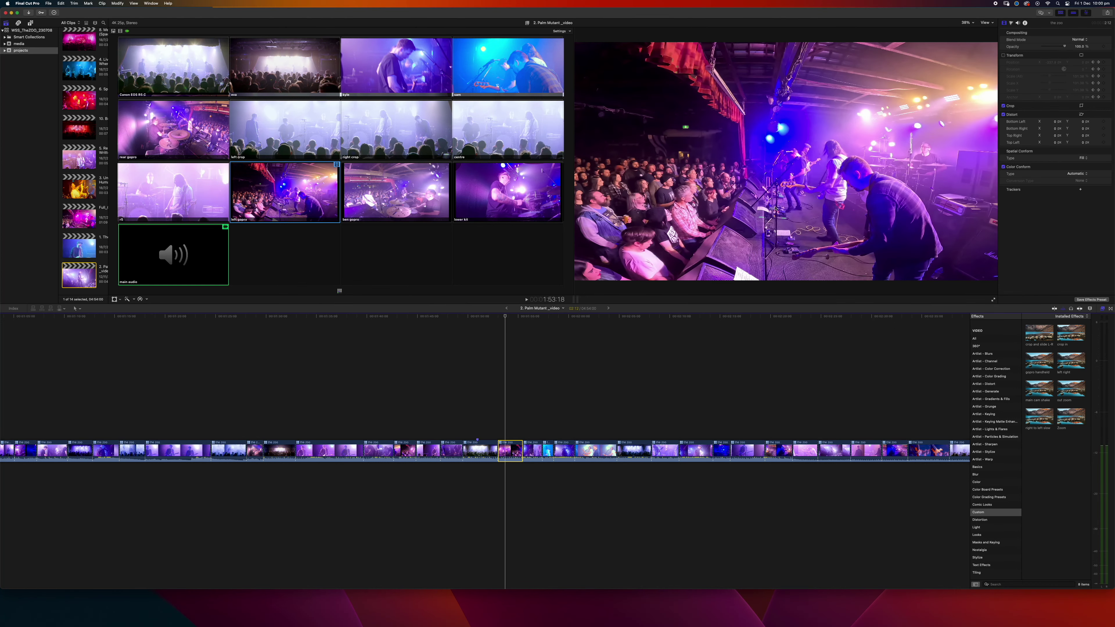
{"action": "left_click", "coordinate": [489, 402]}
{"action": "key", "text": "space"}
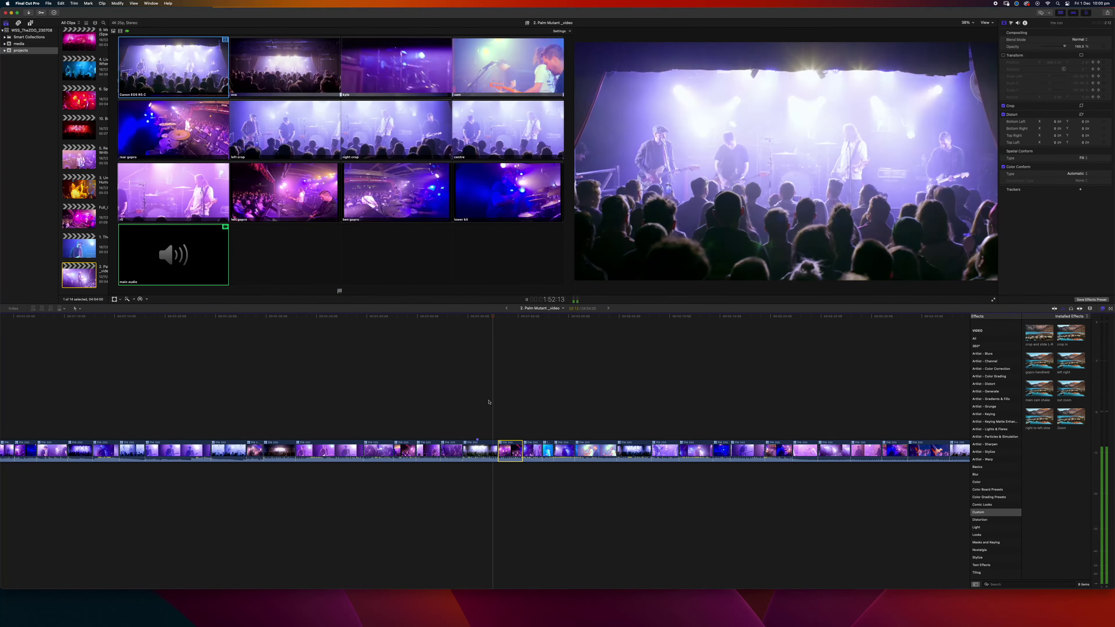